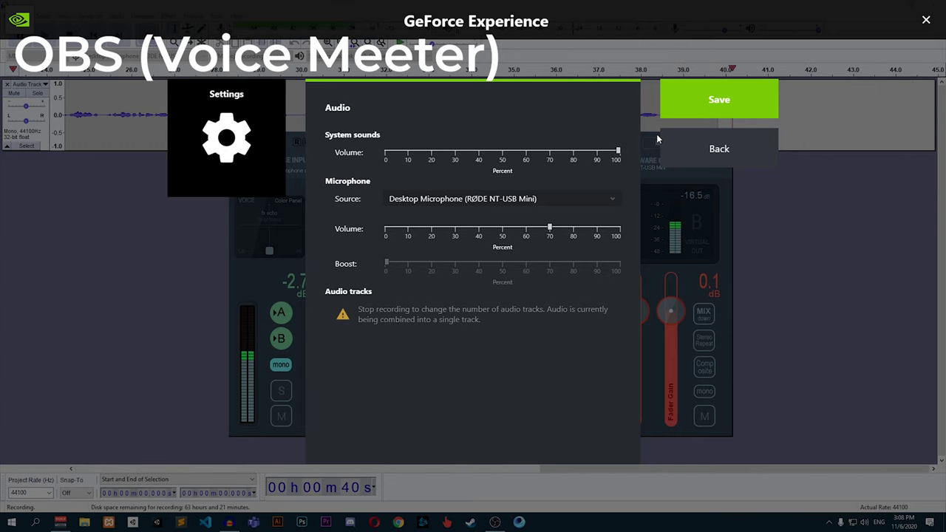
# - Leave the audio settings and close the GeForce Experience overlay
pyautogui.press('Escape')
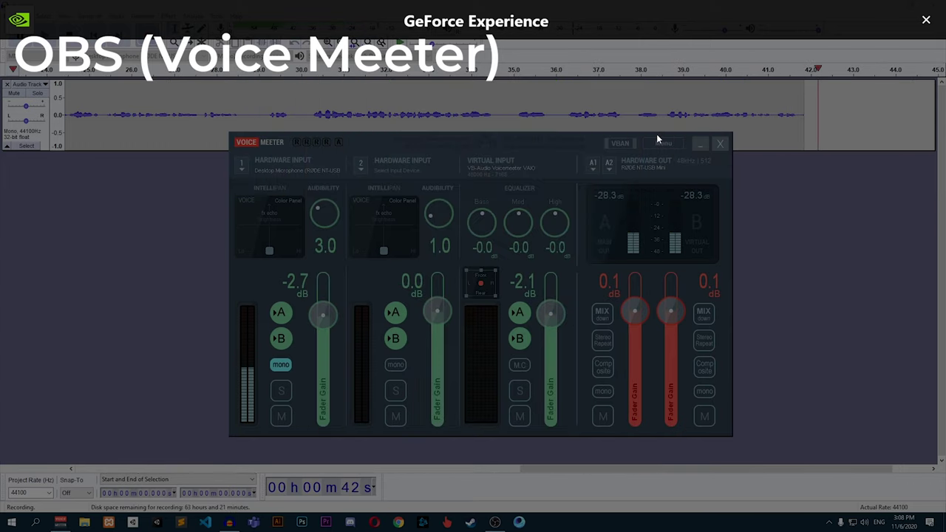
pyautogui.press('Escape')
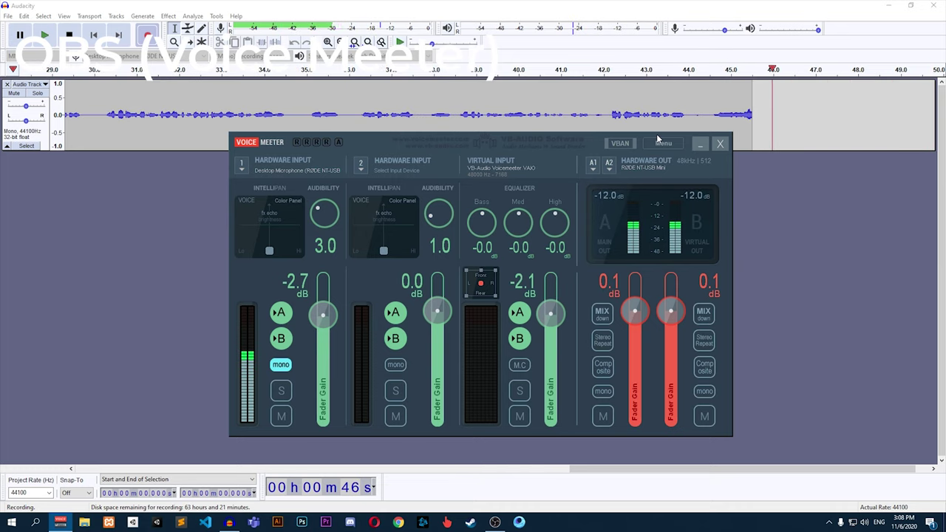
pyautogui.click(495, 523)
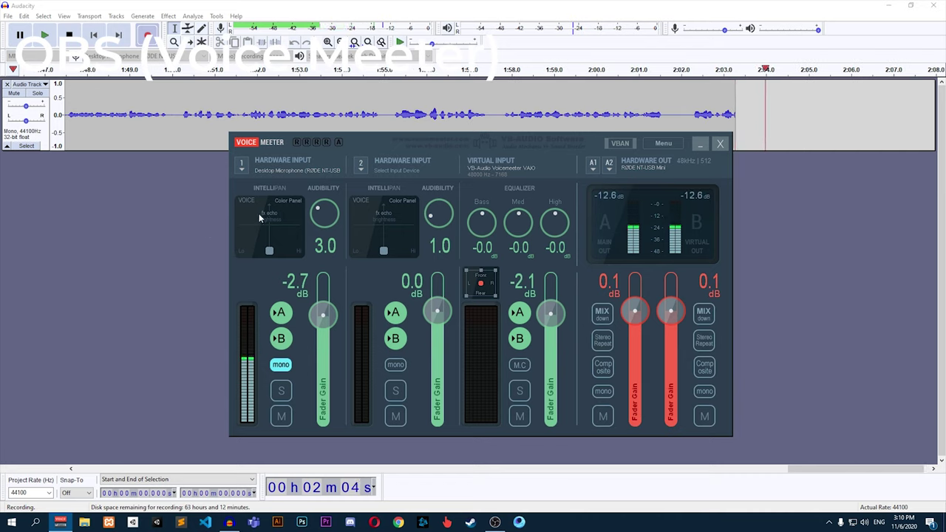
# - Try raising the Audibility of Hardware Input 1 to 4.2, and return it to 3.0
pyautogui.moveTo(355, 143); pyautogui.dragTo(355, 151)
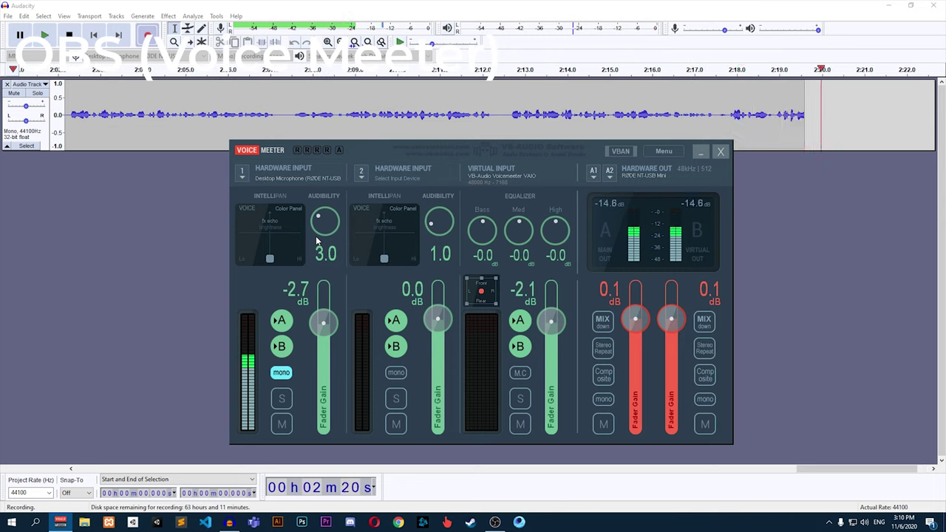
pyautogui.moveTo(310, 201); pyautogui.dragTo(230, 387)
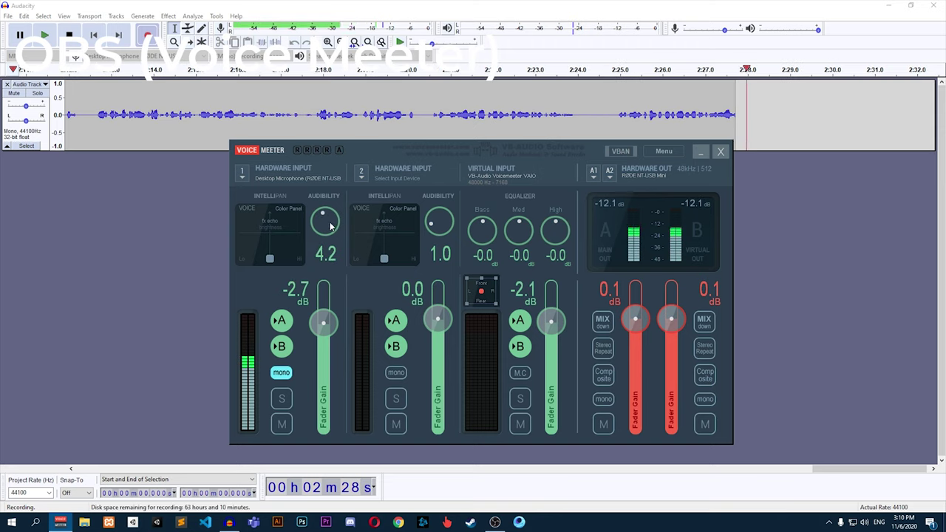
pyautogui.moveTo(324, 216); pyautogui.dragTo(323, 223)
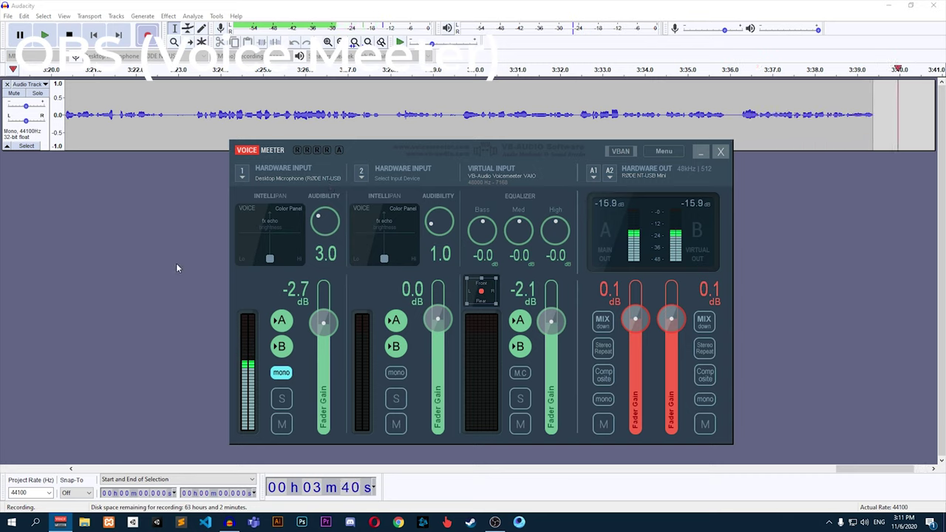
# - Open the Windows Sound settings at the list of recording devices
pyautogui.rightClick(866, 523)
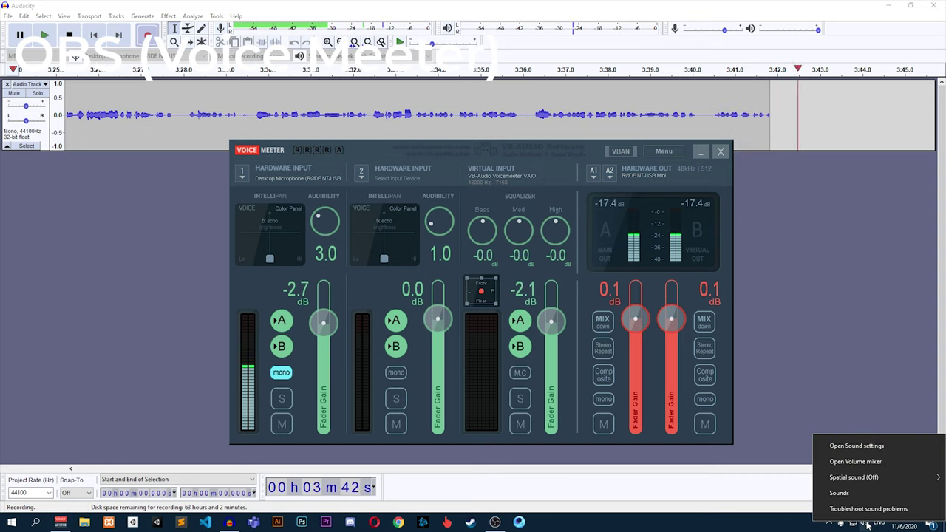
pyautogui.click(854, 500)
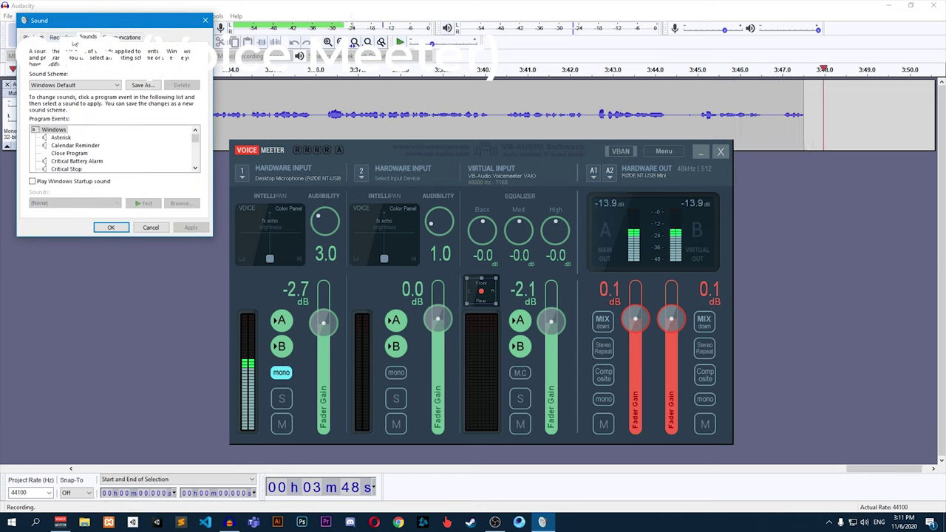
pyautogui.click(63, 36)
pyautogui.moveTo(83, 27); pyautogui.dragTo(208, 72)
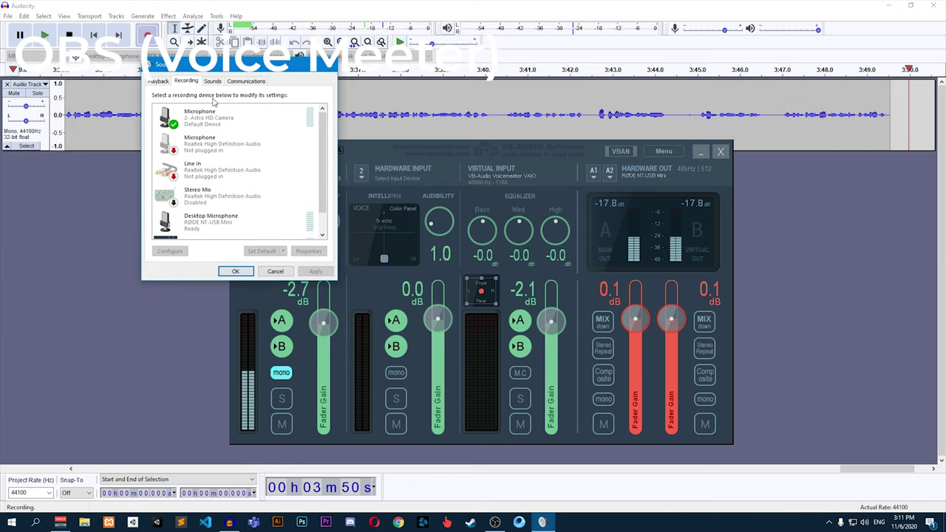
pyautogui.scroll(-1, 222, 148)
# - Inspect the Listen and Levels properties of the RØDE NT-USB Mini desktop microphone, and close them
pyautogui.click(208, 205)
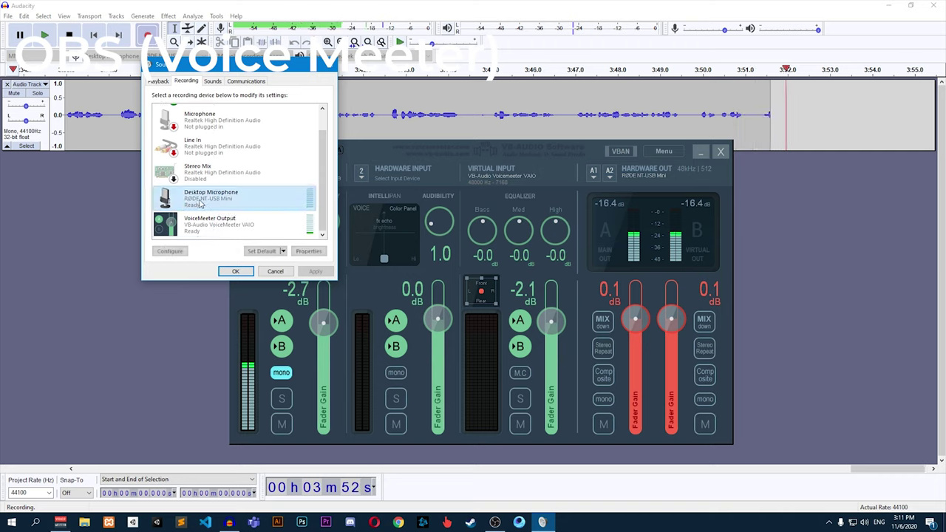
pyautogui.rightClick(209, 204)
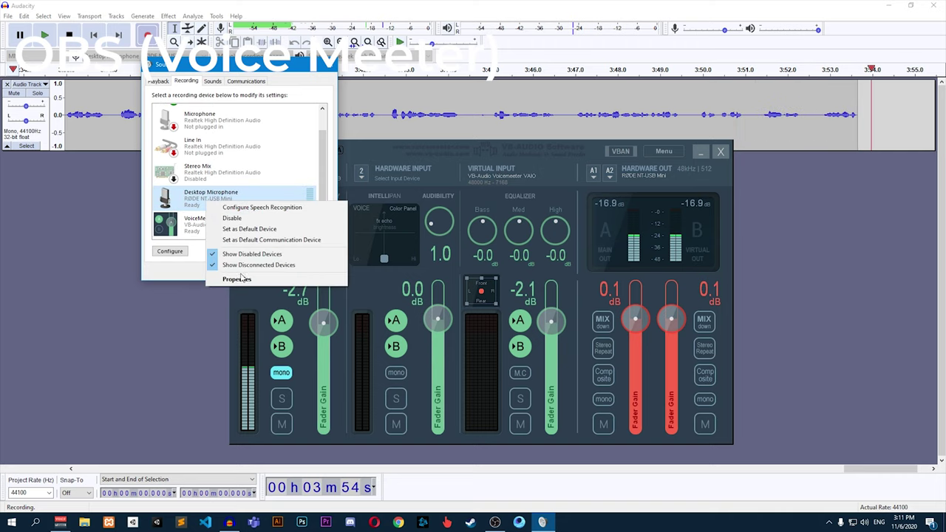
pyautogui.click(221, 277)
pyautogui.click(197, 119)
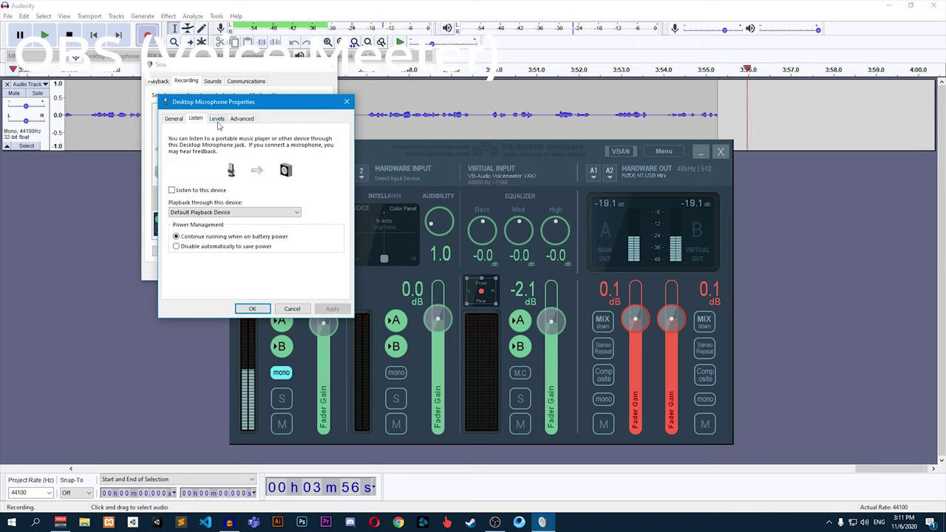
pyautogui.click(217, 119)
pyautogui.click(347, 102)
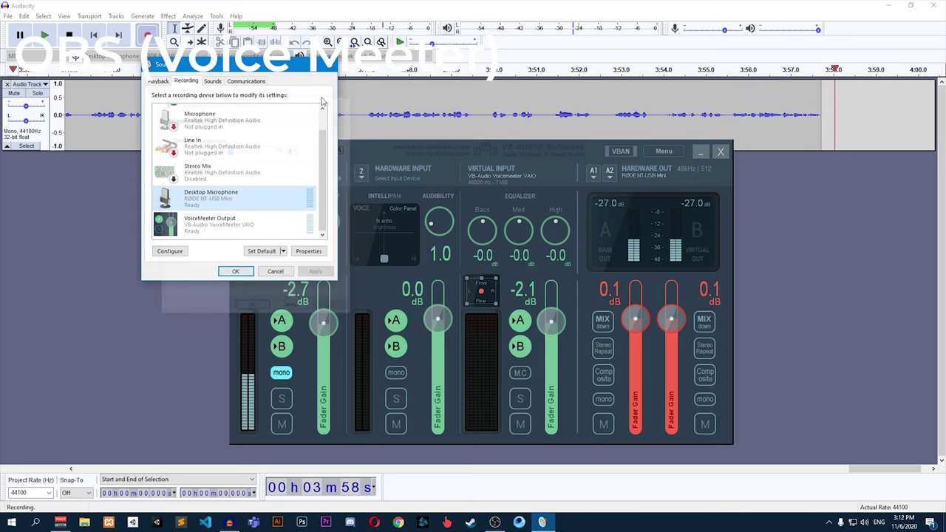
# - Check the VoiceMeeter Input entry among the Windows playback devices
pyautogui.click(158, 80)
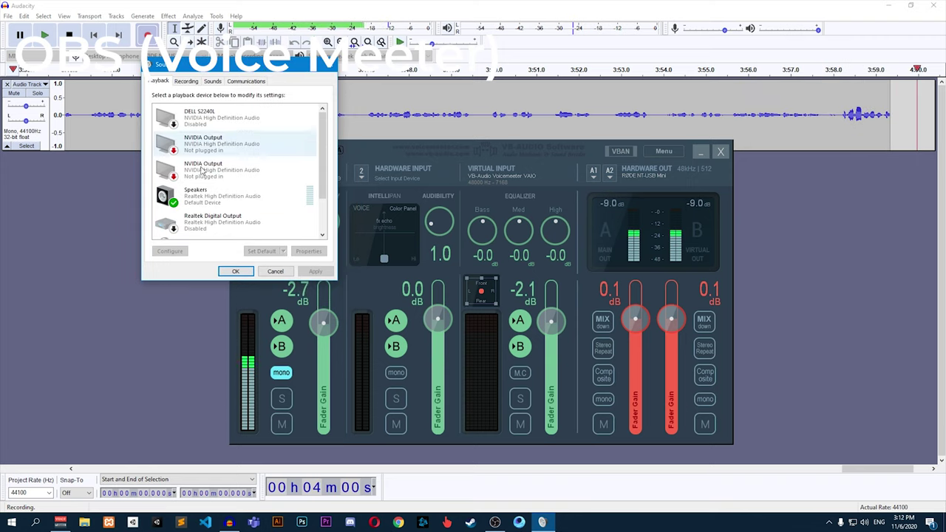
pyautogui.scroll(-3, 221, 185)
pyautogui.click(191, 226)
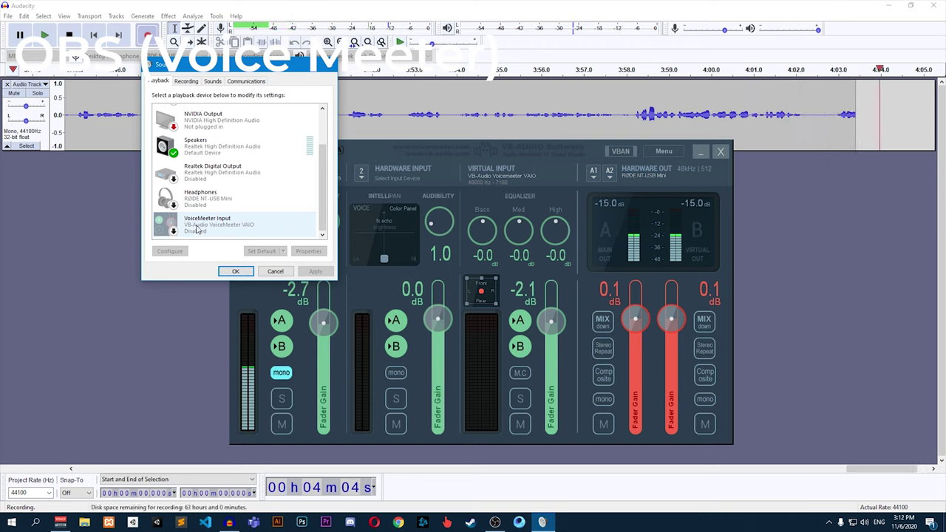
# - Review the Windows recording devices, including the desktop microphone, VoiceMeeter Output and the default microphone
pyautogui.click(190, 83)
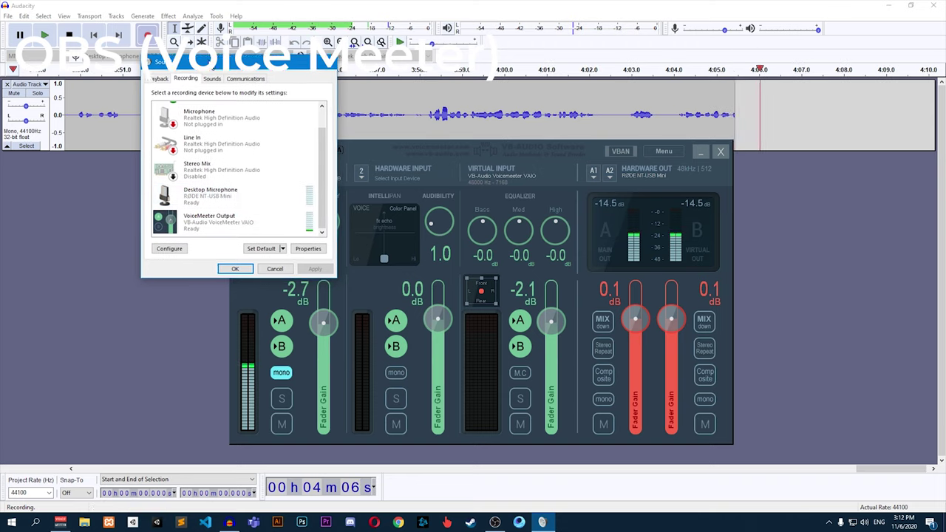
pyautogui.moveTo(190, 65); pyautogui.dragTo(187, 59)
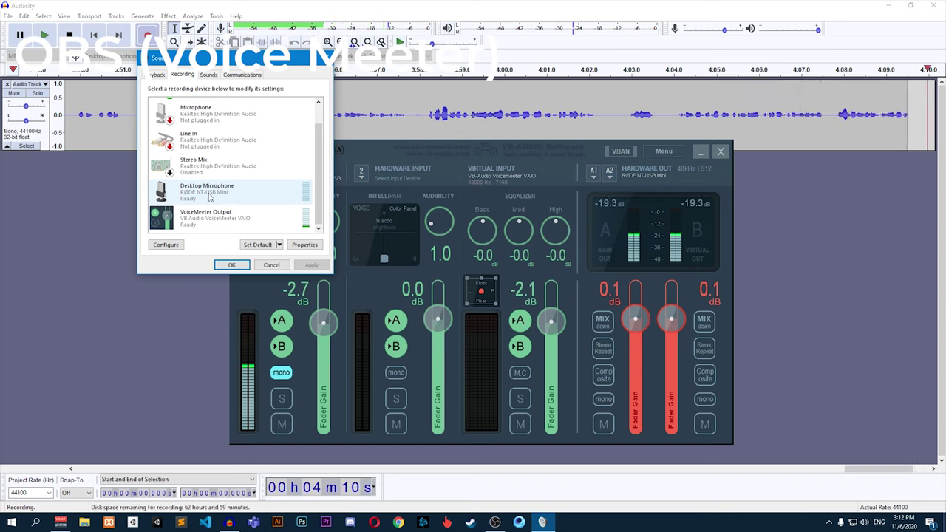
pyautogui.scroll(1, 210, 214)
pyautogui.scroll(1, 207, 213)
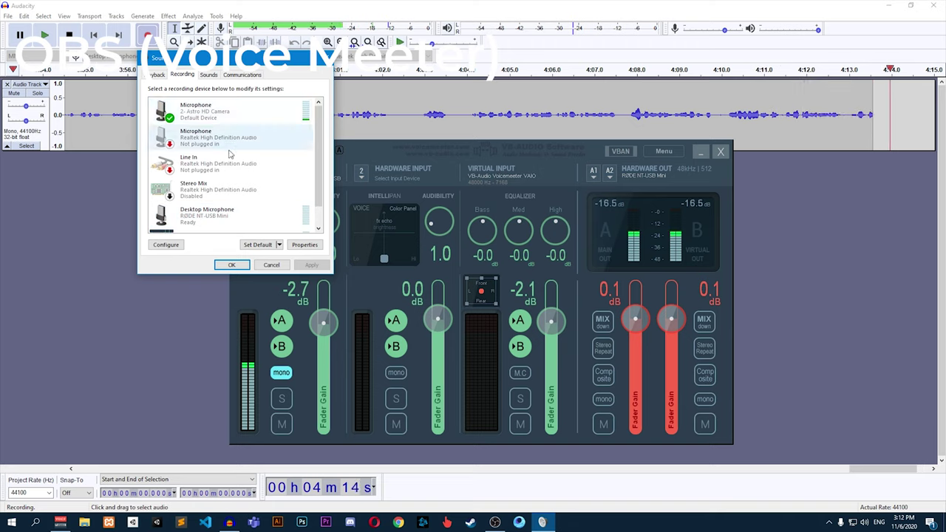
pyautogui.scroll(-1, 214, 170)
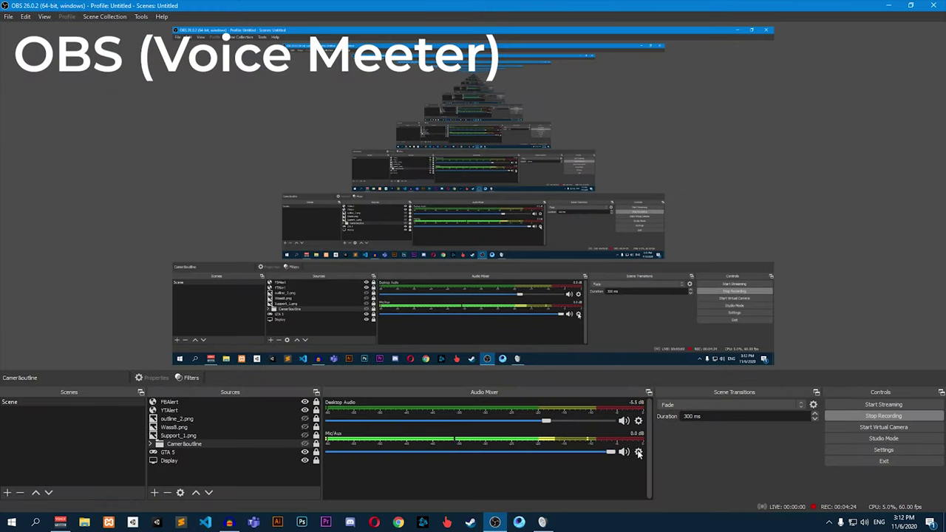
# - In OBS, use VoiceMeeter Output (VB-Audio VoiceMeeter VAIO) as the Mic/Aux device and confirm its properties
pyautogui.click(639, 453)
pyautogui.click(661, 432)
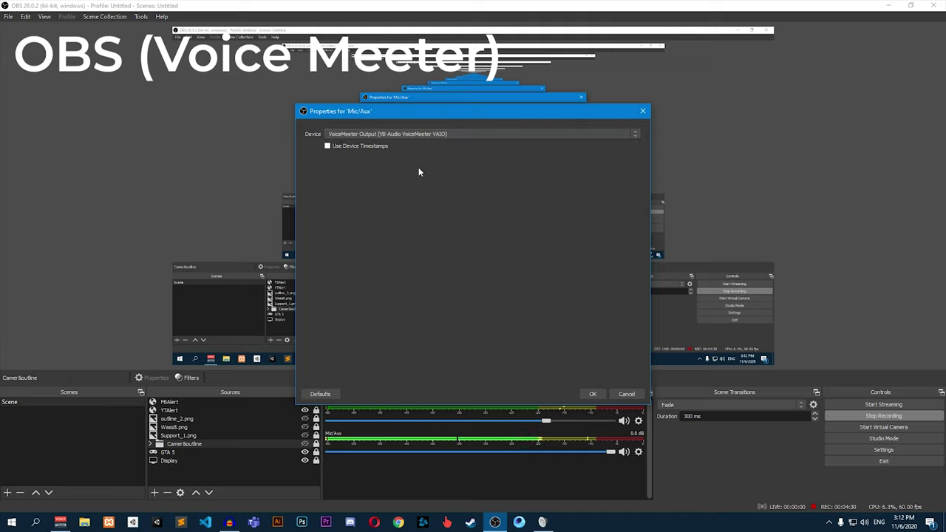
pyautogui.click(419, 134)
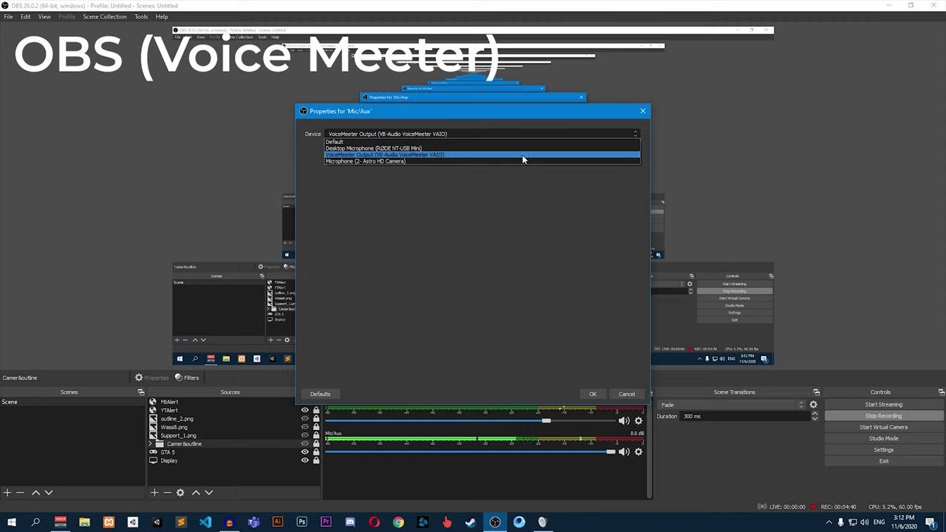
pyautogui.click(643, 113)
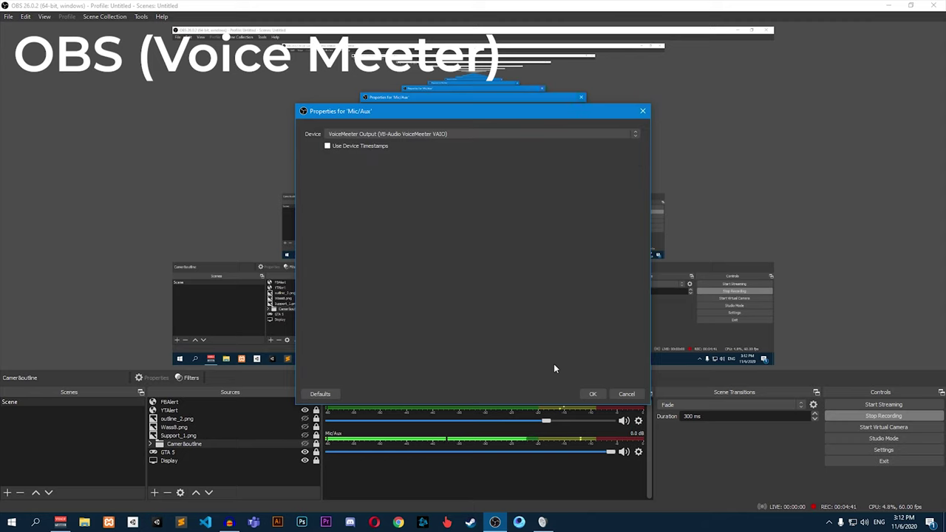
pyautogui.click(593, 395)
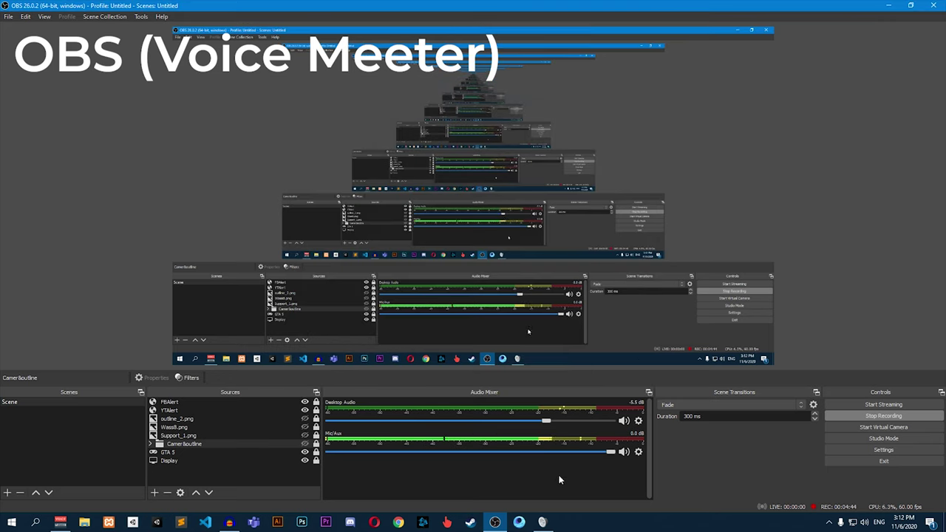